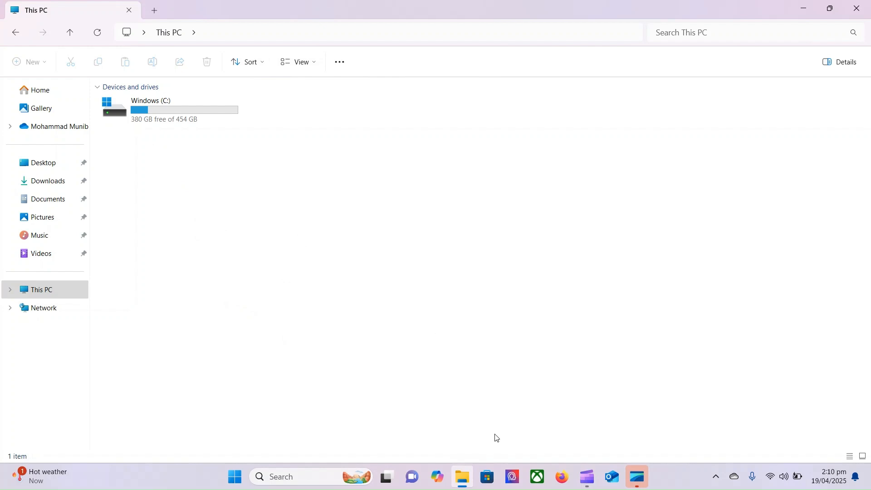
# - Show This PC in File Explorer, where Windows (C:) has 380 GB free of 454 GB
pyautogui.moveTo(461, 476)
pyautogui.click(35, 293)
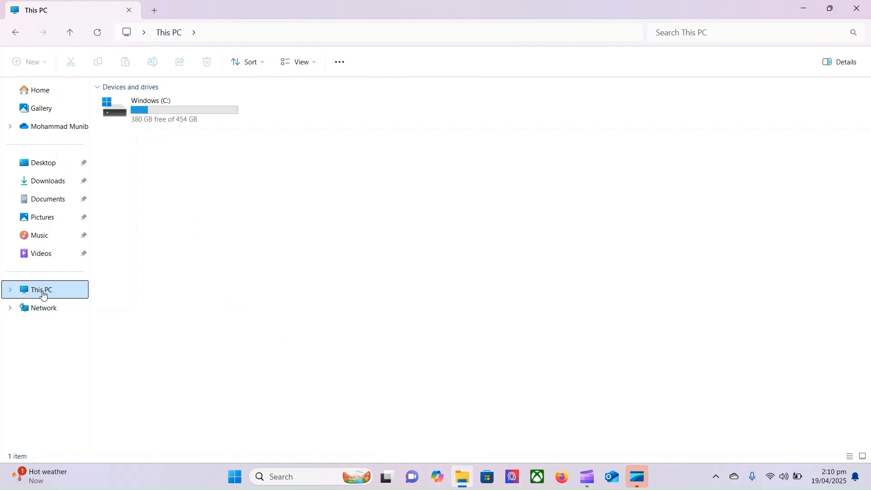
# - Open Computer Management's Disk Management from This PC, maximized, with the 454.52 GB Windows (C:) partition selected
pyautogui.rightClick(44, 296)
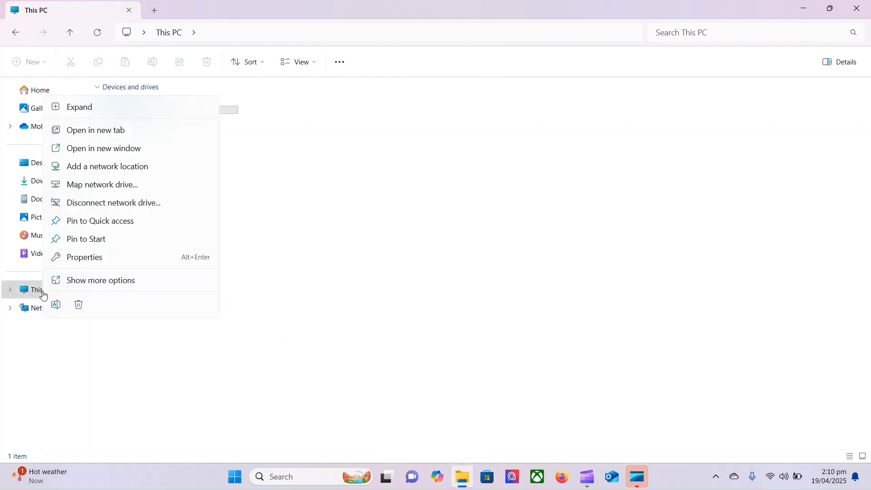
pyautogui.click(92, 281)
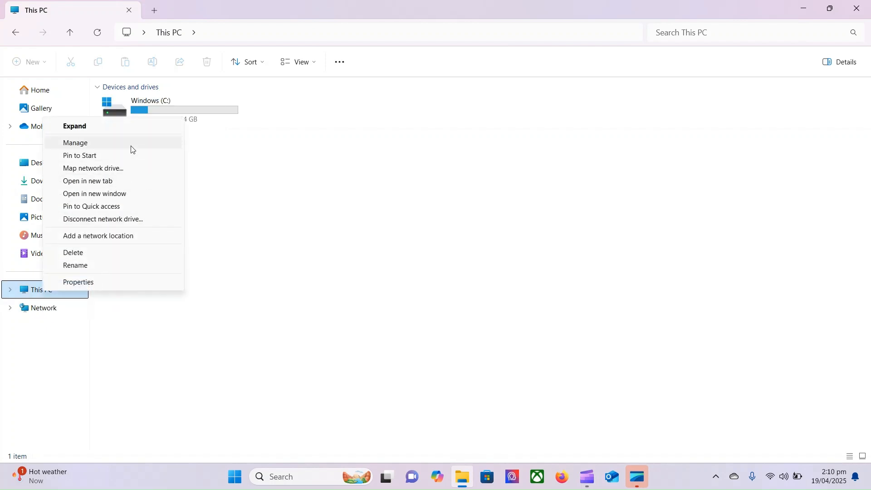
pyautogui.click(132, 144)
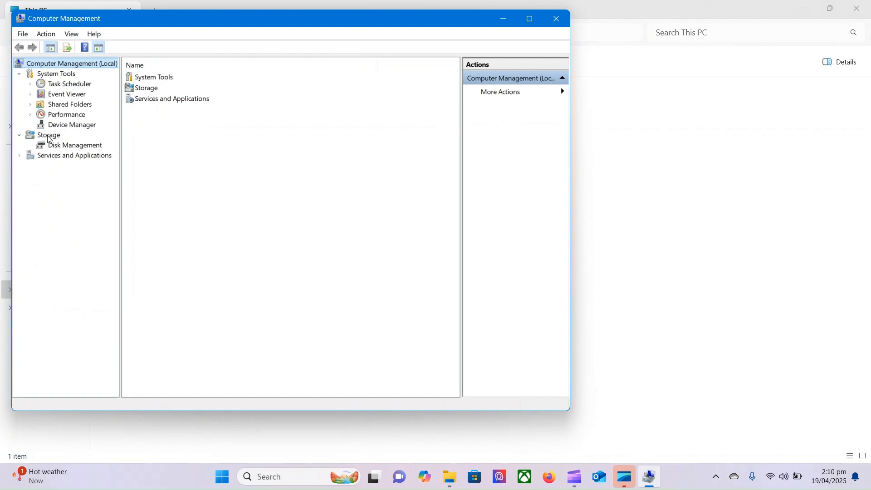
pyautogui.click(74, 148)
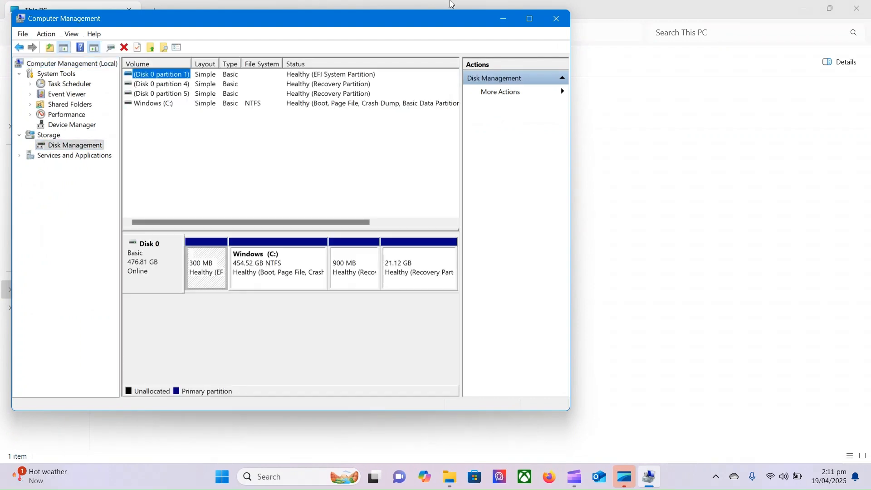
pyautogui.click(532, 20)
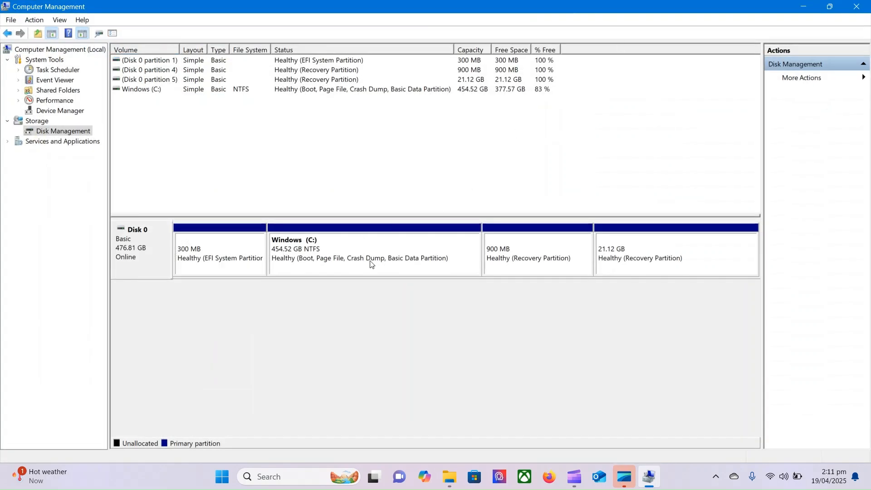
pyautogui.click(318, 267)
# - Shrink the Windows (C:) volume by 250000 MB
pyautogui.rightClick(318, 267)
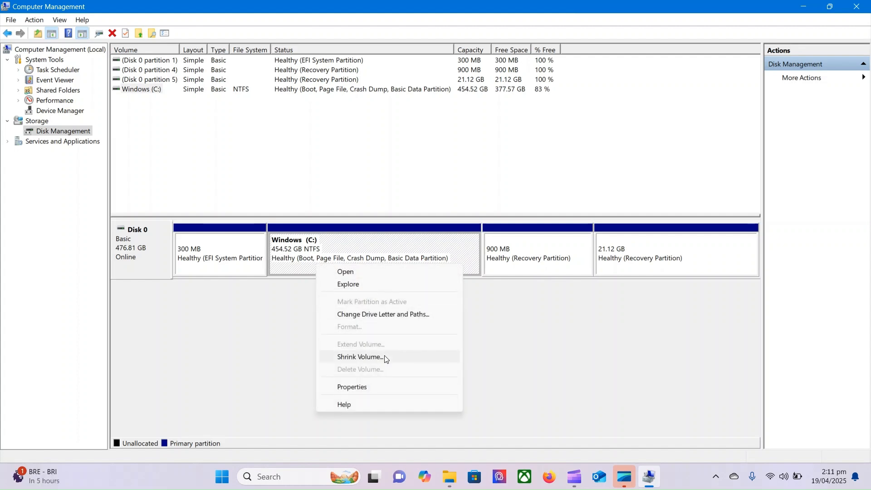
pyautogui.click(360, 357)
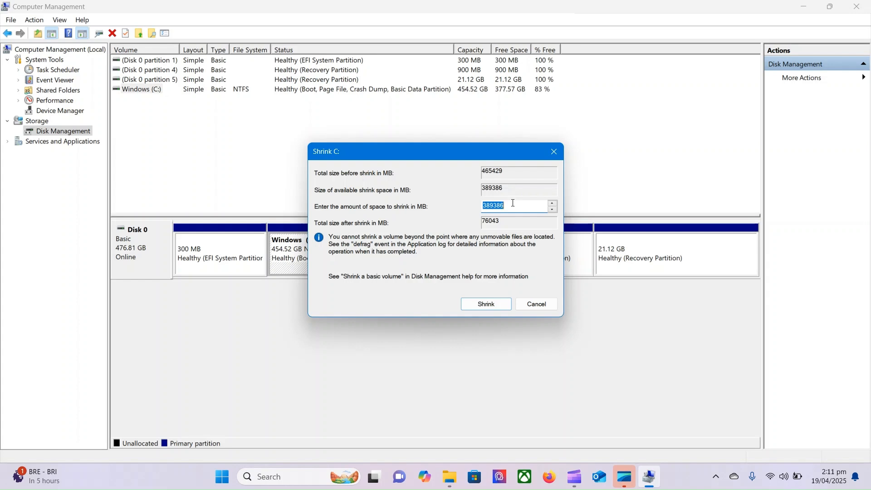
pyautogui.press('BackSpace')
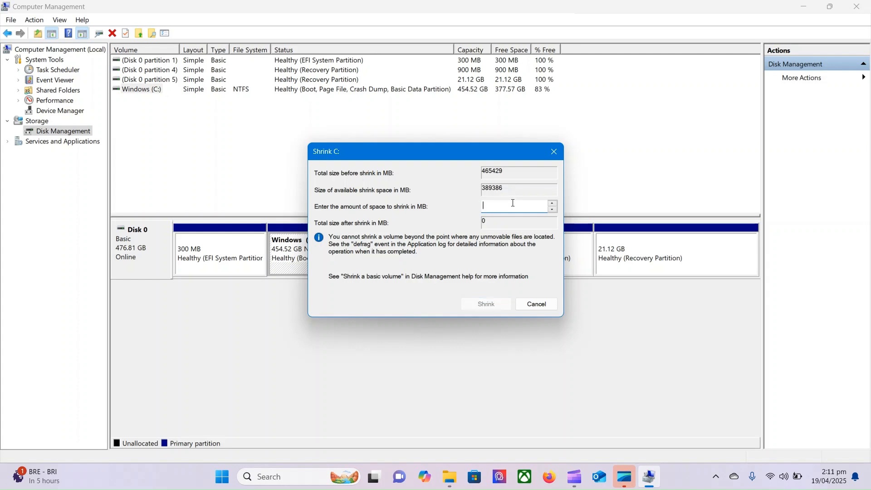
pyautogui.write('256')
pyautogui.write('000')
pyautogui.write('0000')
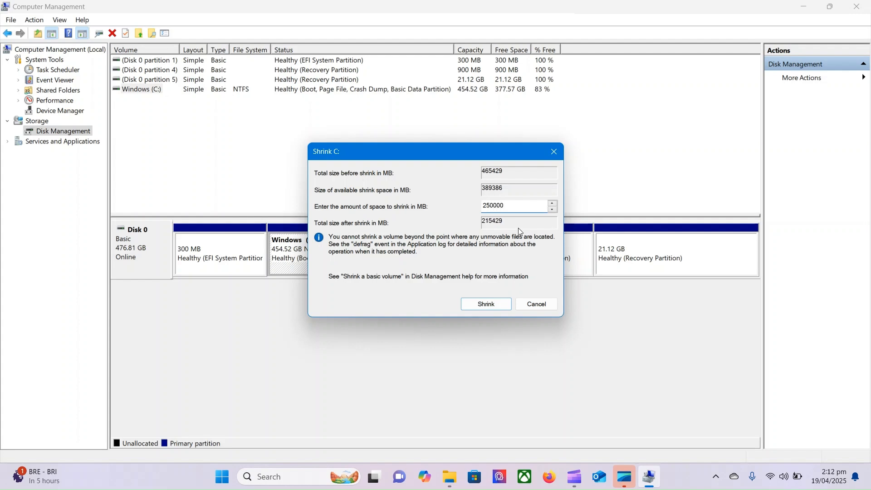
pyautogui.click(484, 306)
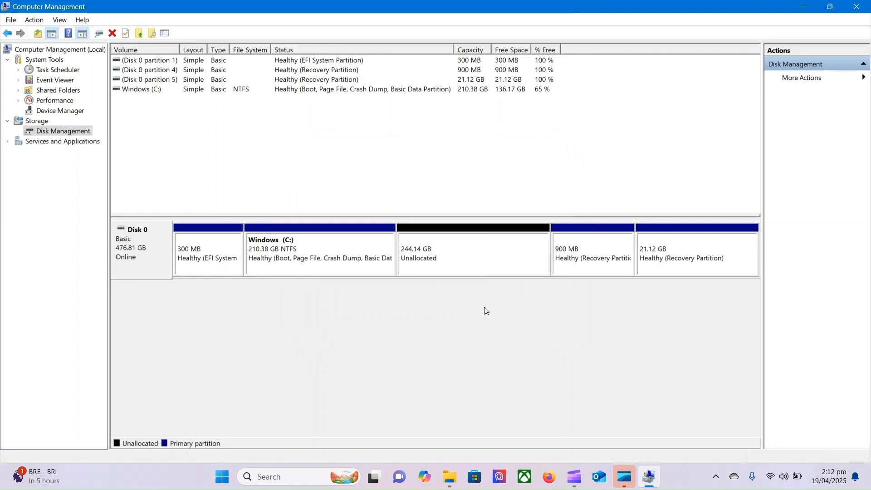
# - Select the 244.14 GB unallocated block after the 210.38 GB C: partition and bring up its actions
pyautogui.click(459, 265)
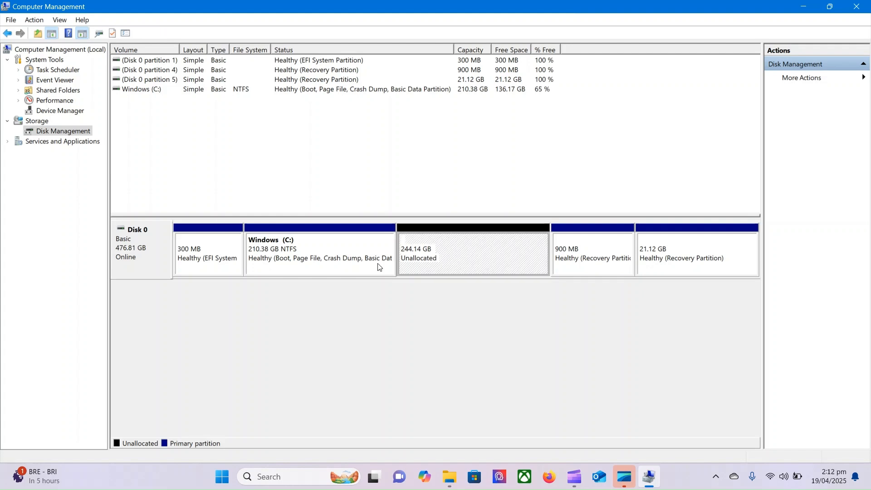
pyautogui.click(352, 247)
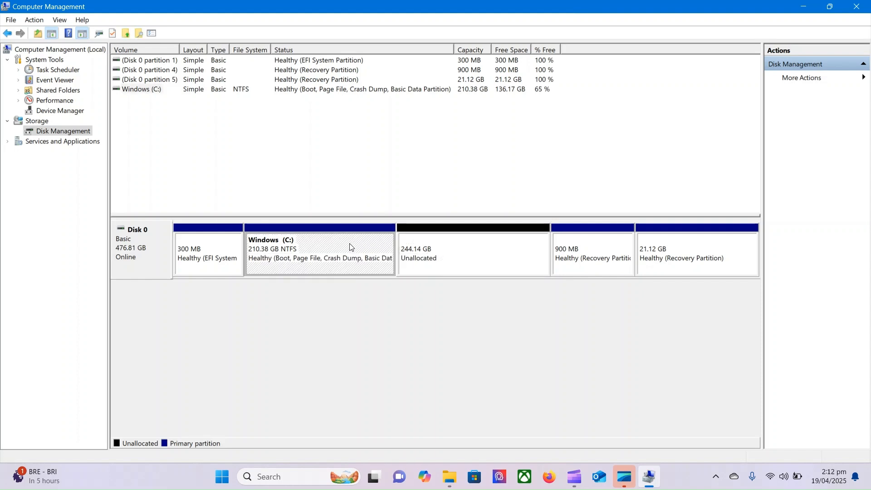
pyautogui.click(498, 254)
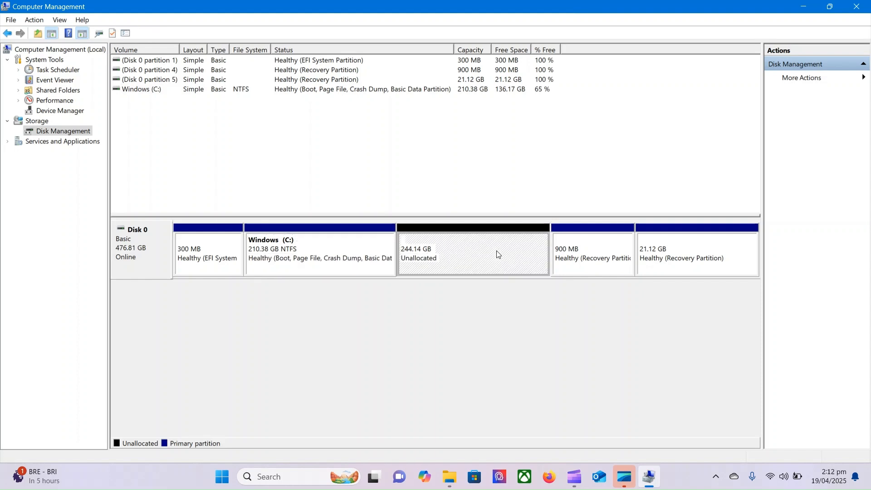
pyautogui.rightClick(498, 254)
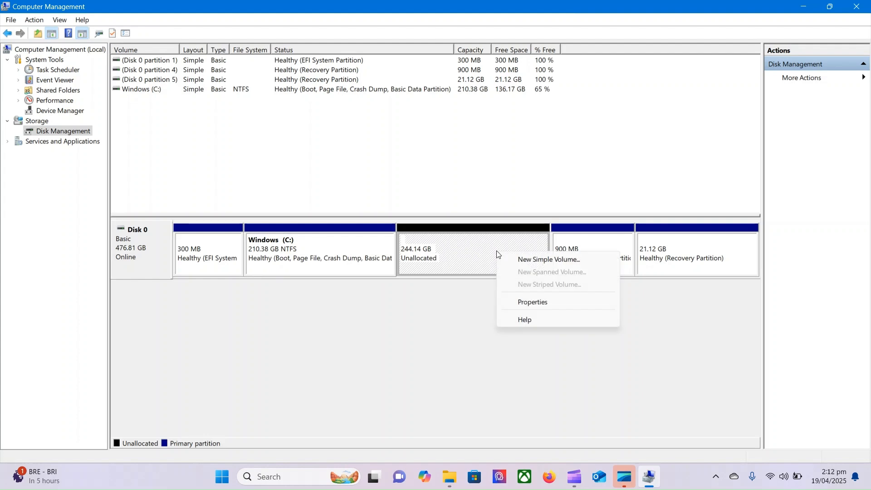
# - Start a new simple volume using the full 249999 MB and assign drive letter P
pyautogui.click(530, 260)
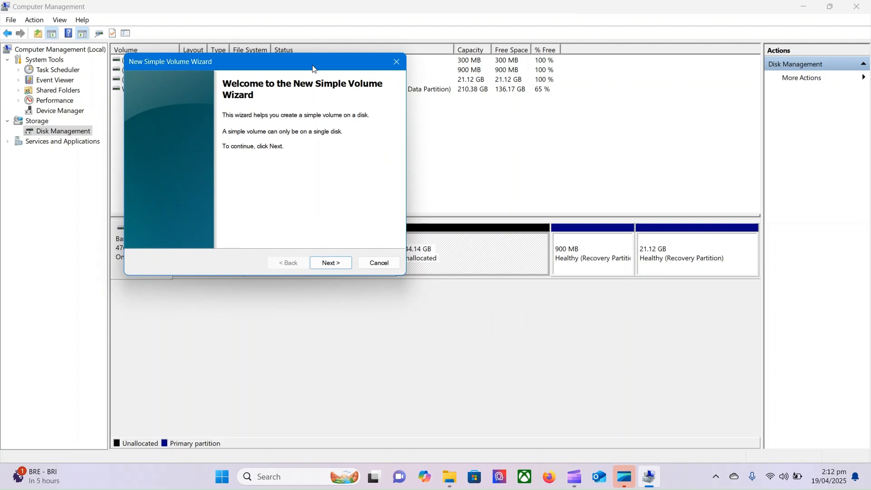
pyautogui.moveTo(314, 69); pyautogui.dragTo(446, 122)
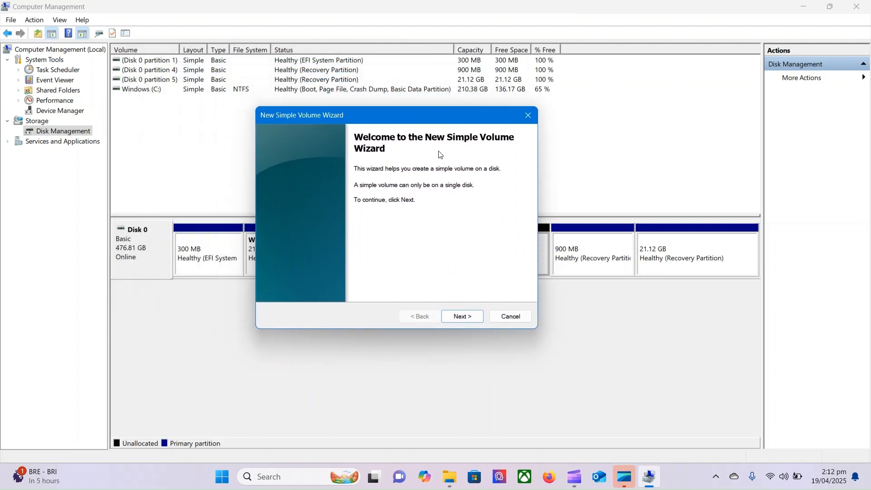
pyautogui.click(466, 316)
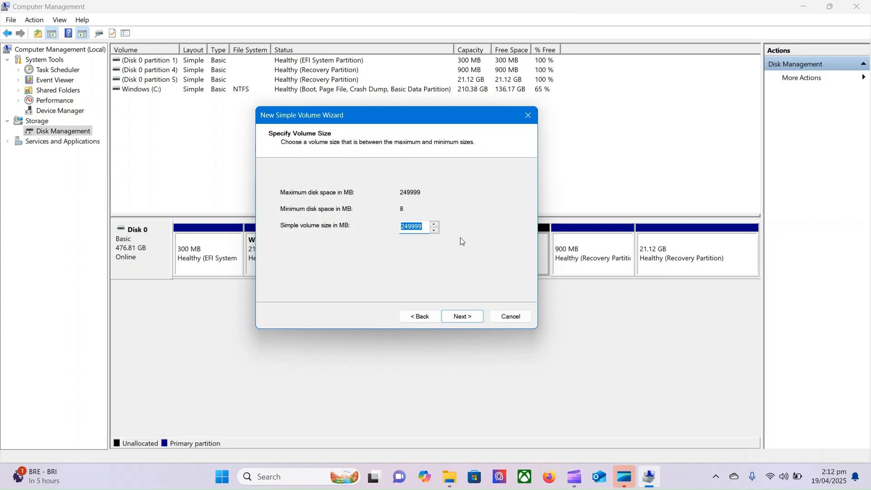
pyautogui.click(470, 316)
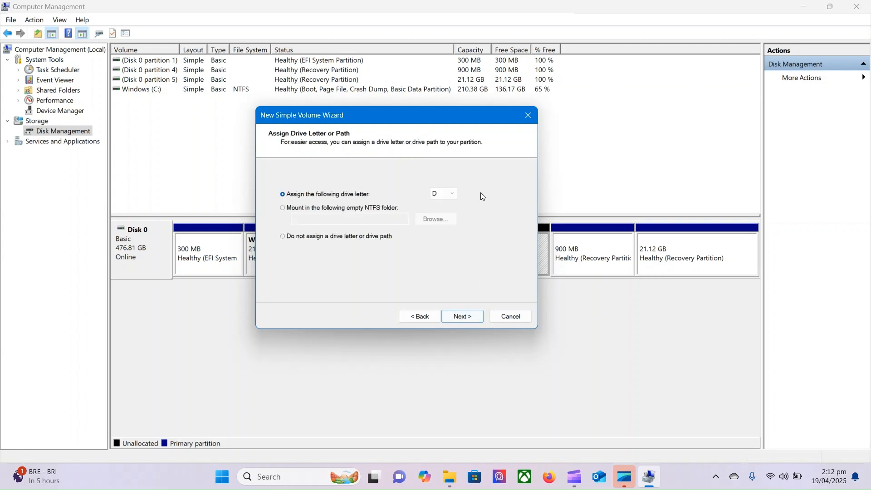
pyautogui.click(454, 193)
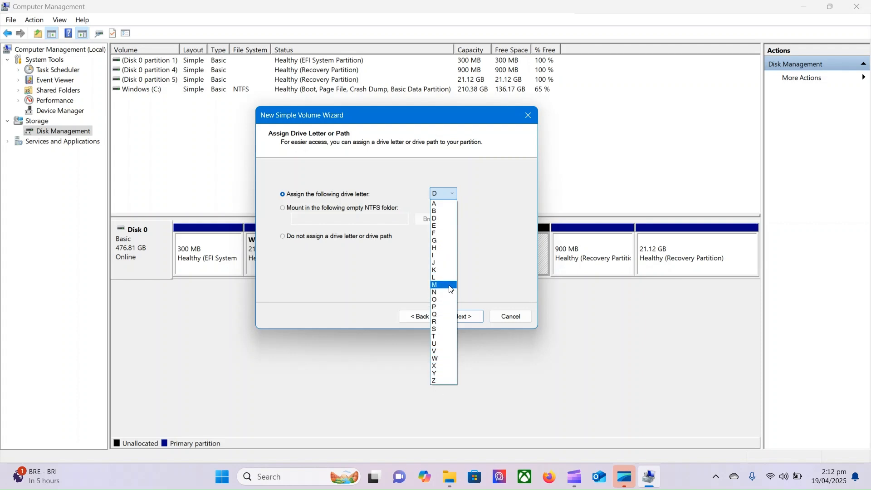
pyautogui.click(449, 307)
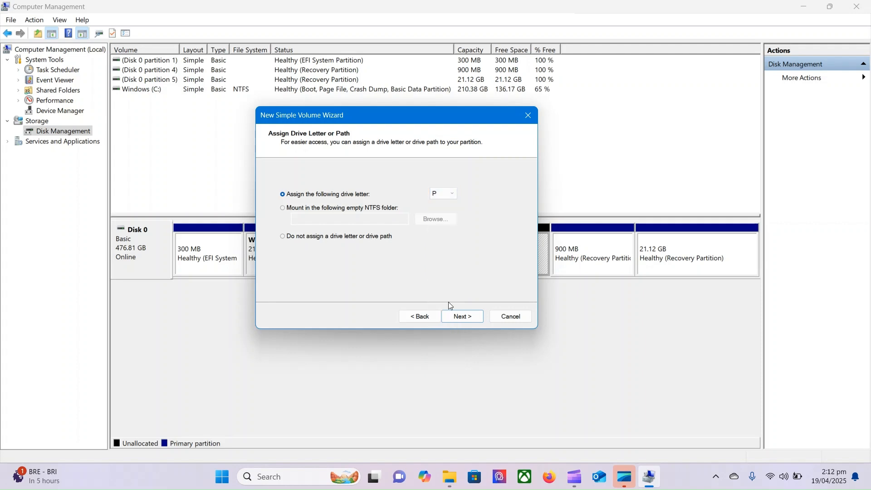
pyautogui.click(470, 318)
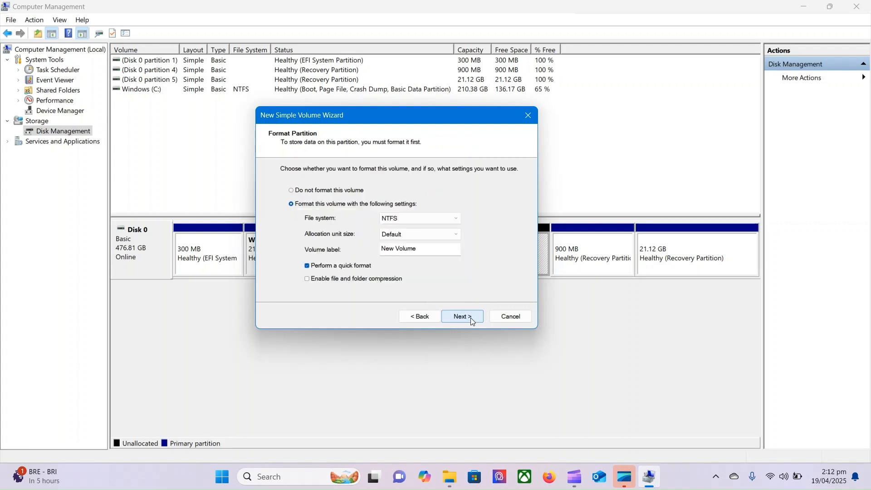
# - Keep NTFS formatting, finish creating New Volume (P:), and close Computer Management
pyautogui.click(457, 219)
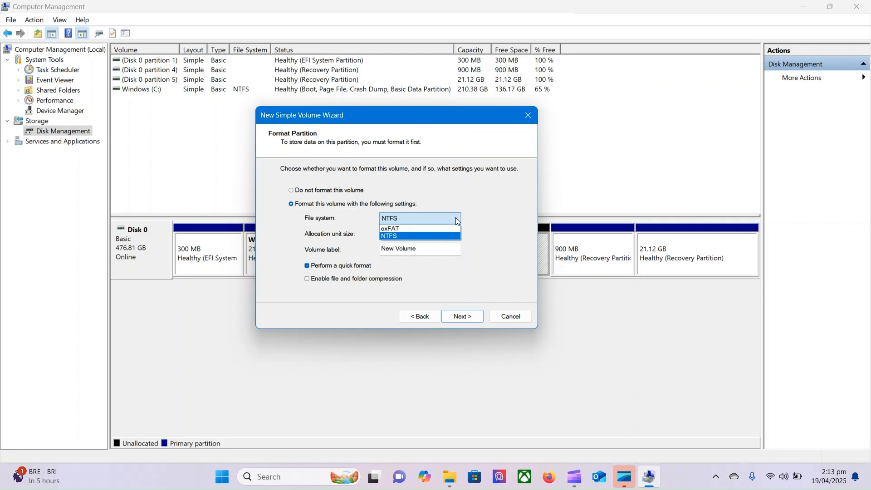
pyautogui.click(456, 219)
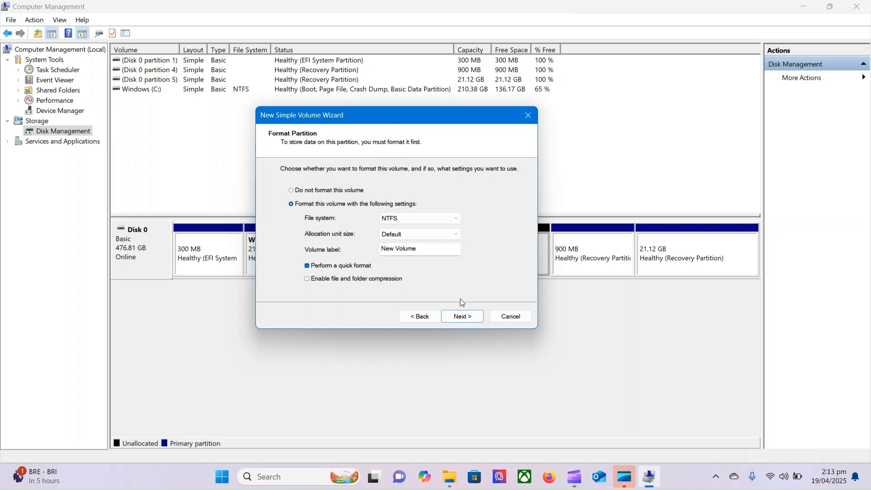
pyautogui.click(460, 316)
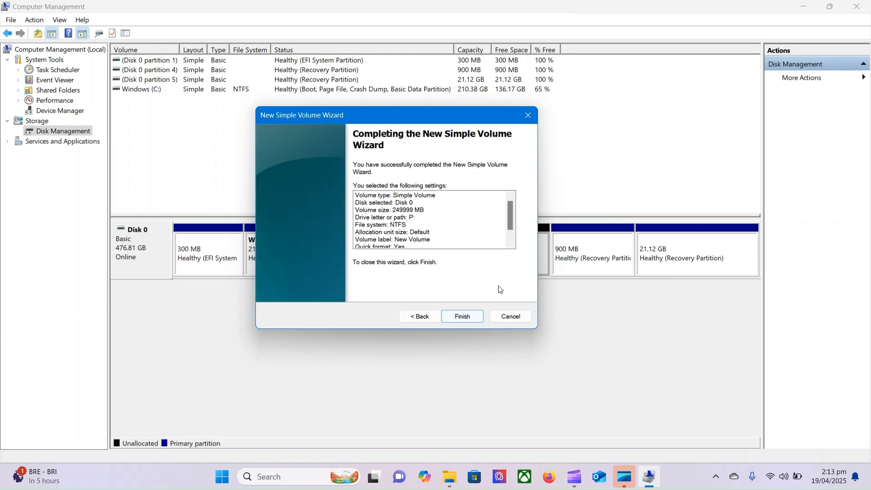
pyautogui.click(461, 316)
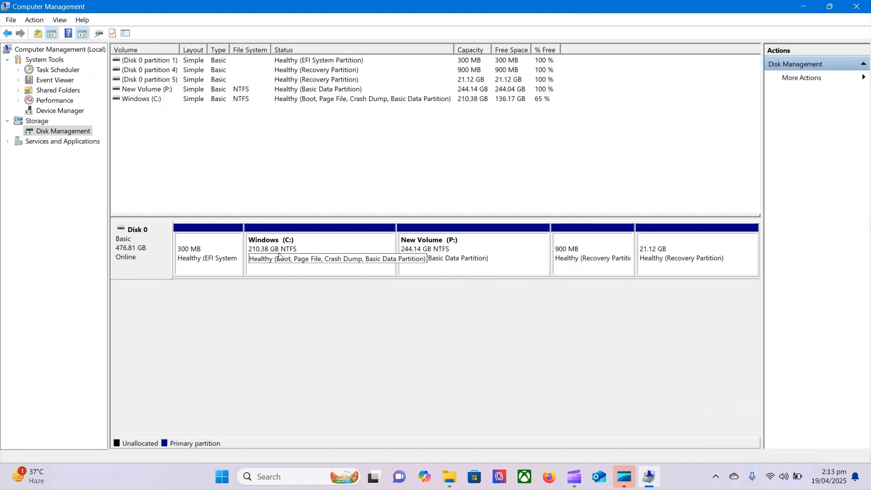
pyautogui.click(862, 12)
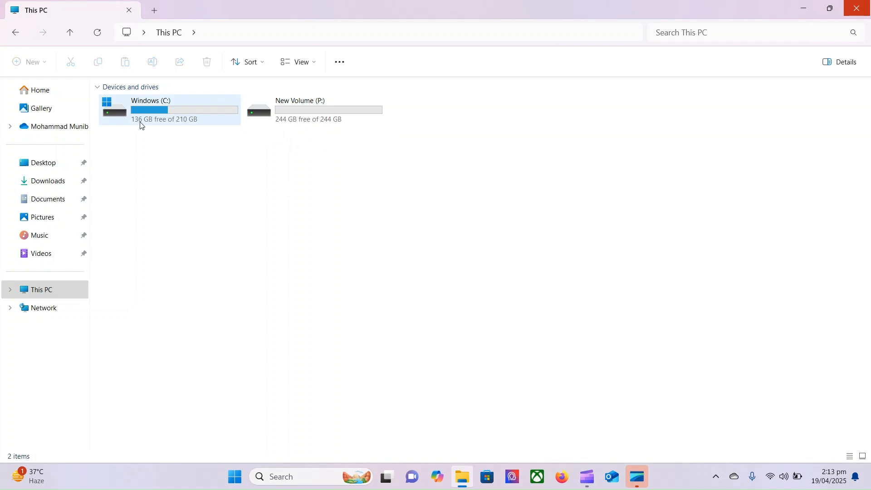
pyautogui.moveTo(142, 126)
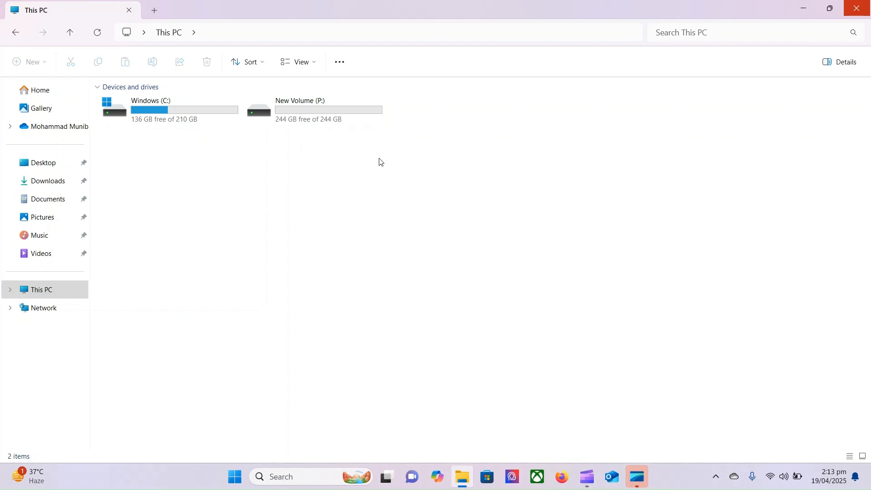
pyautogui.click(334, 116)
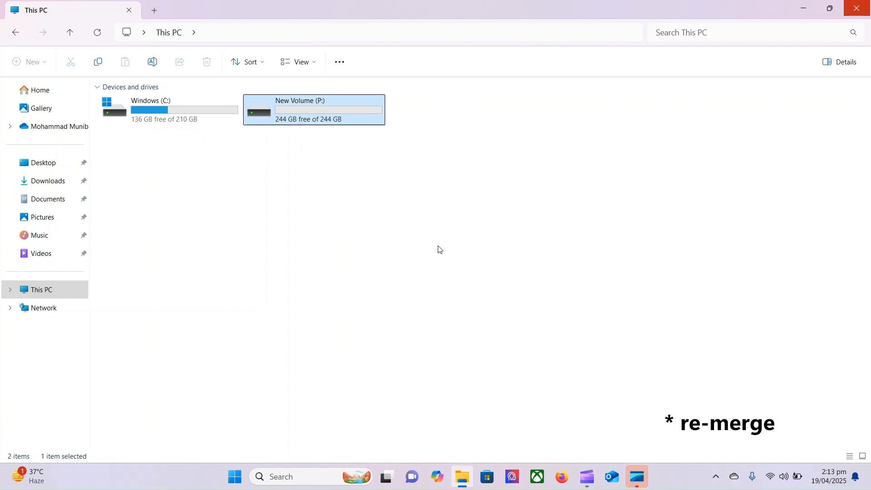
pyautogui.click(47, 292)
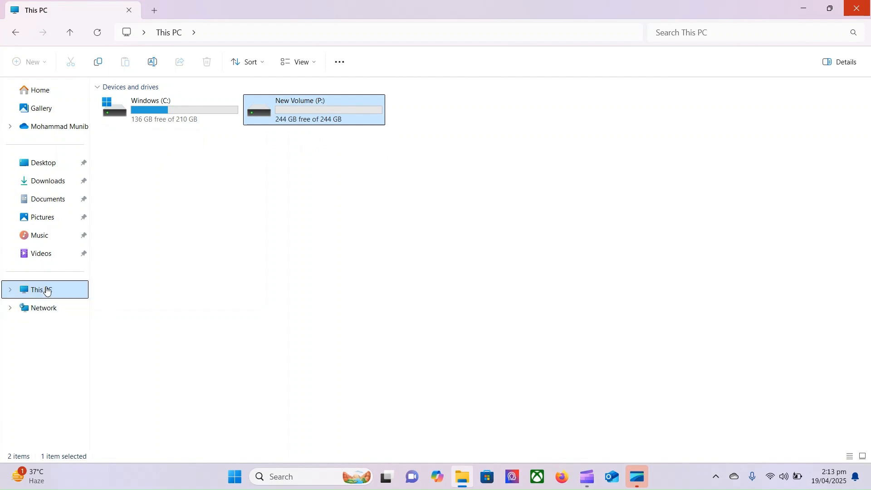
pyautogui.rightClick(47, 291)
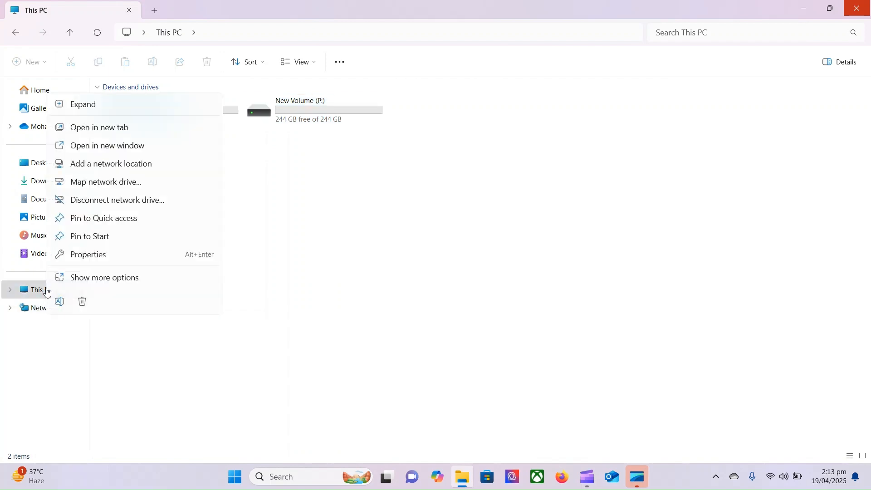
pyautogui.click(124, 278)
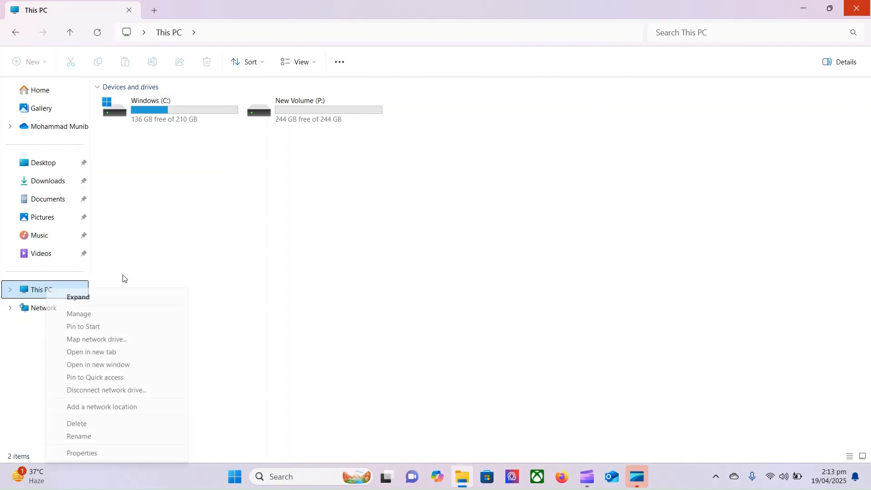
pyautogui.click(114, 318)
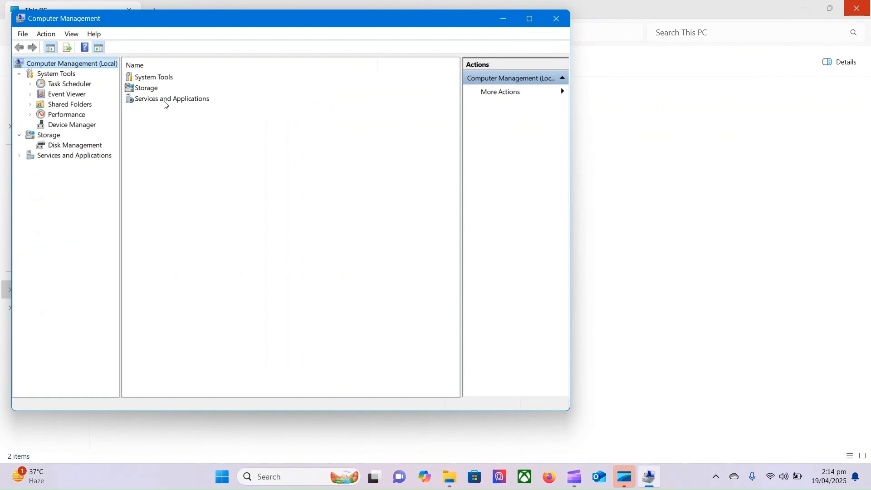
pyautogui.click(63, 146)
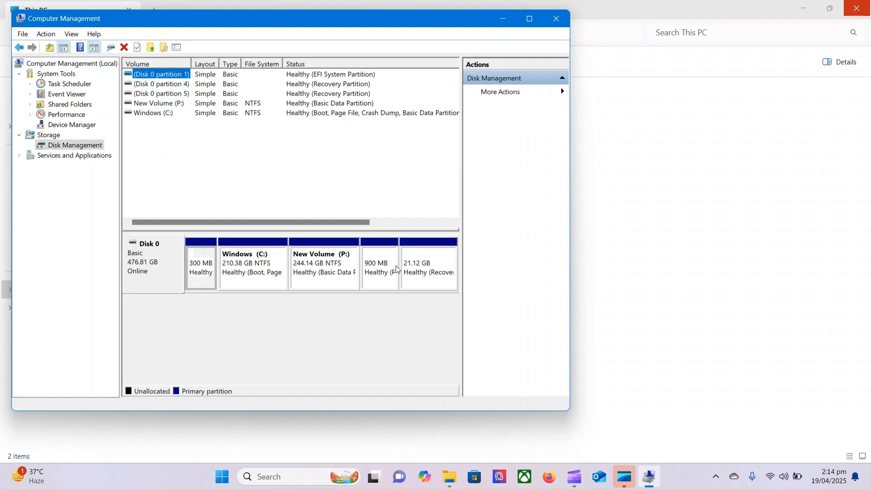
pyautogui.click(531, 19)
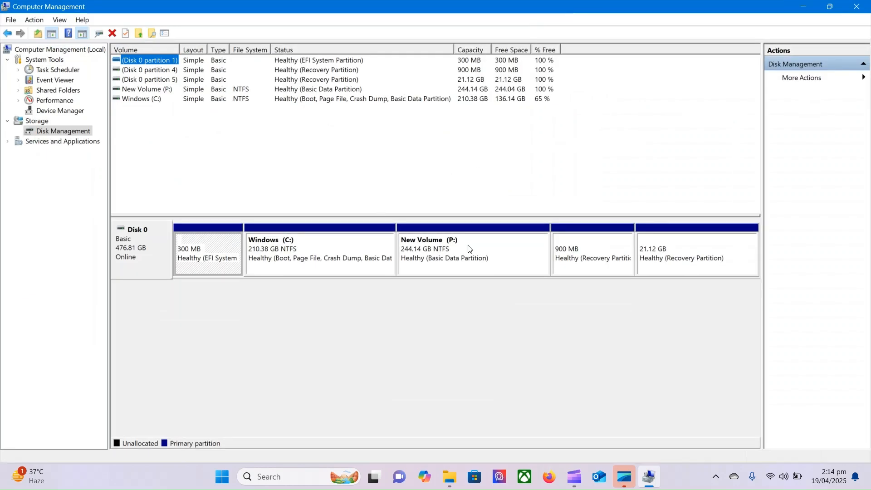
pyautogui.click(470, 249)
pyautogui.rightClick(470, 248)
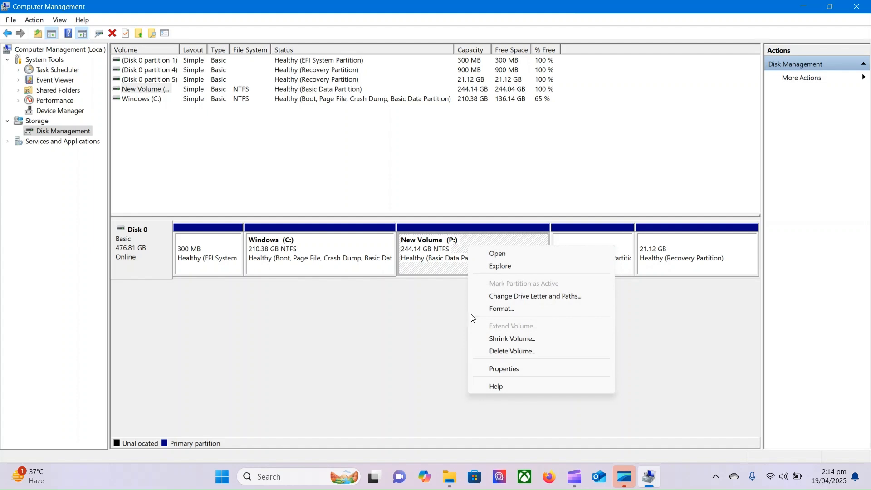
pyautogui.click(362, 247)
pyautogui.rightClick(362, 247)
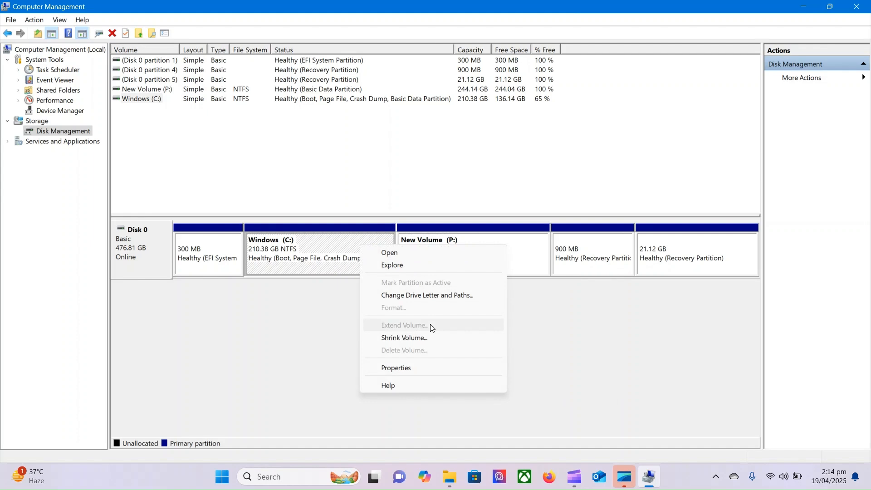
pyautogui.click(598, 337)
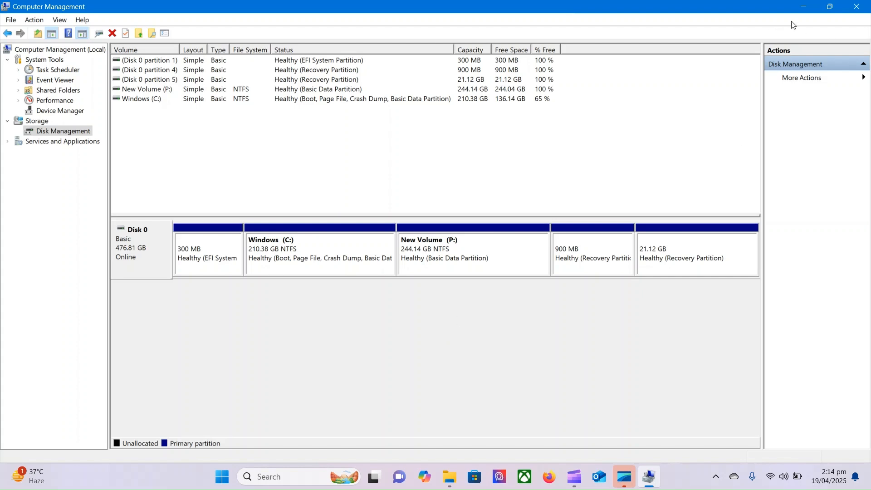
pyautogui.click(865, 9)
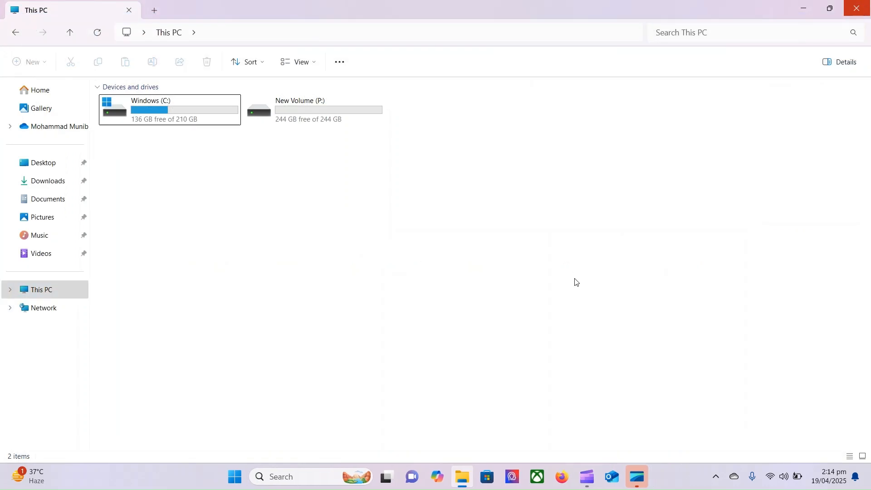